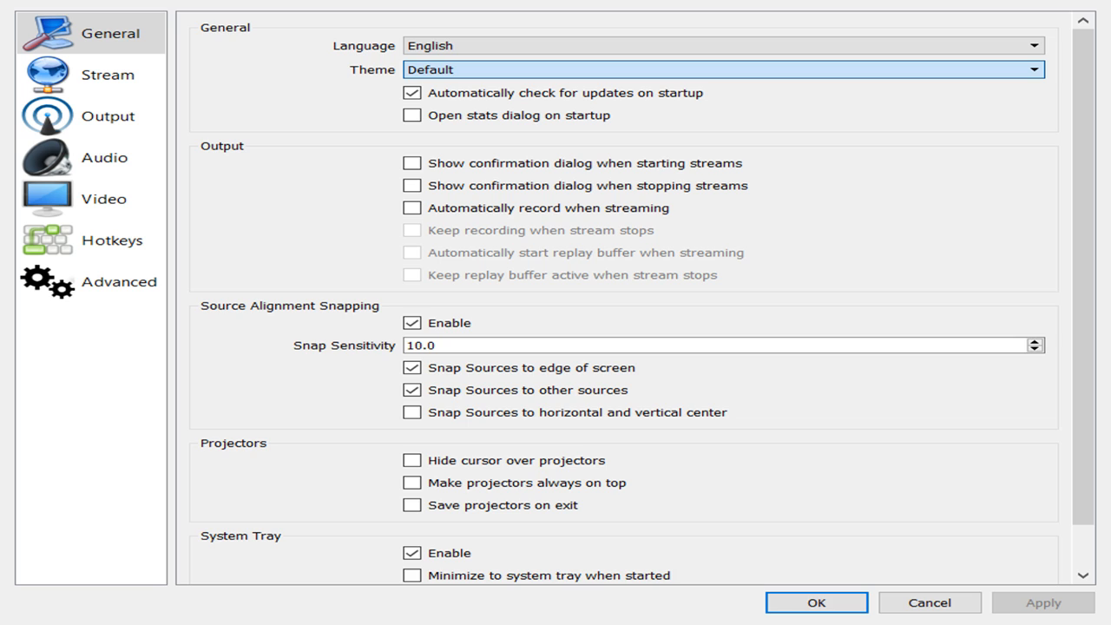
- Preview the Dark theme, return to the Default theme, and look through the remaining General settings
key(Up)
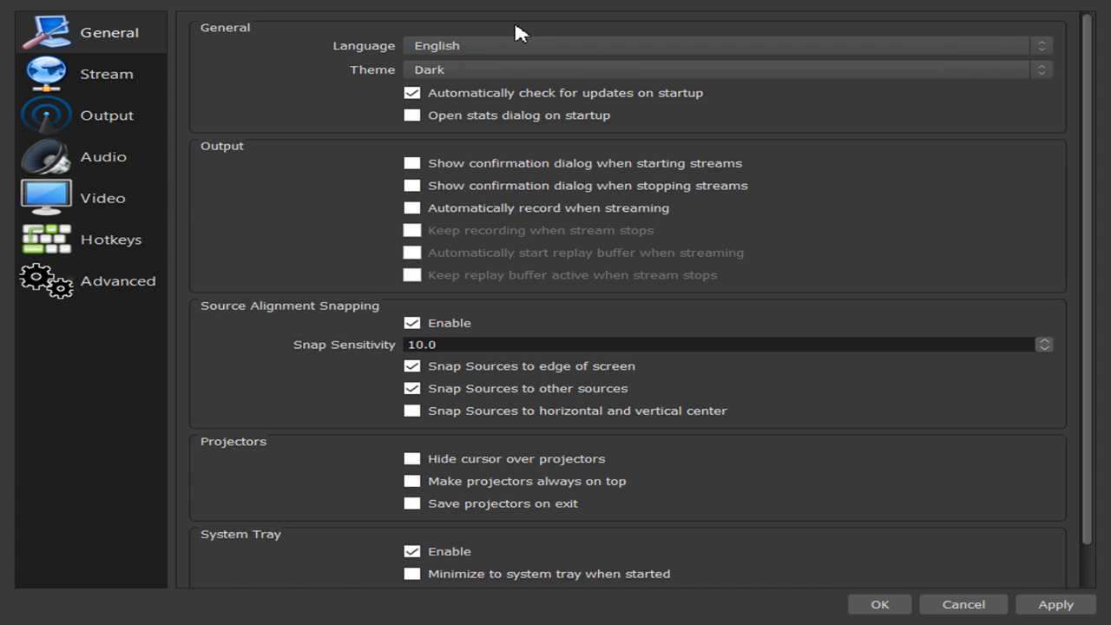
scroll(498, 76, down, 1)
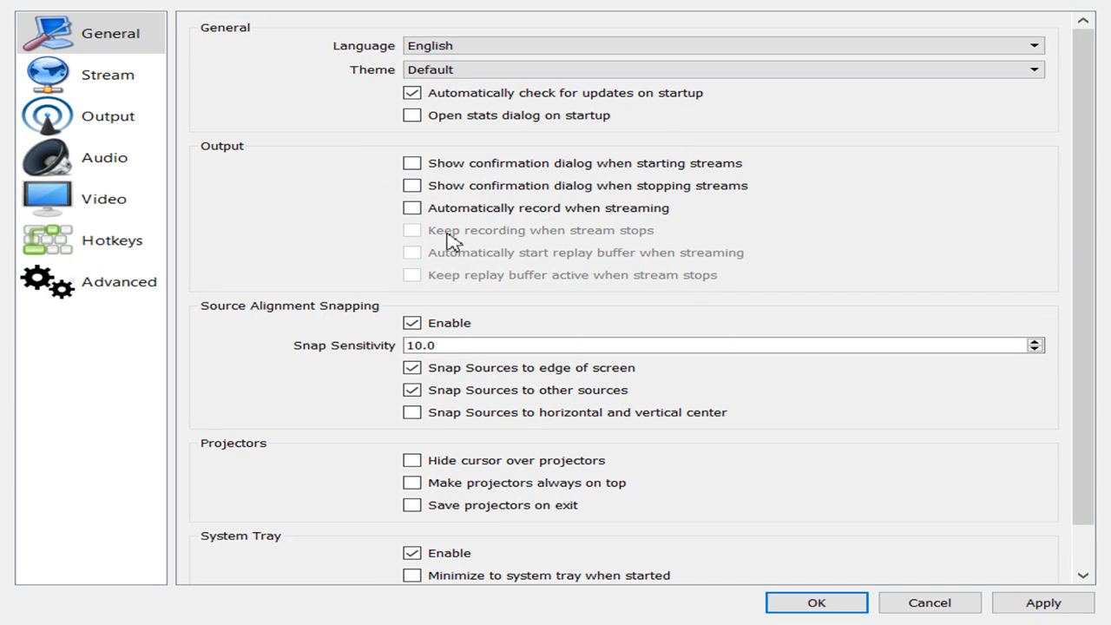
scroll(408, 372, down, 1)
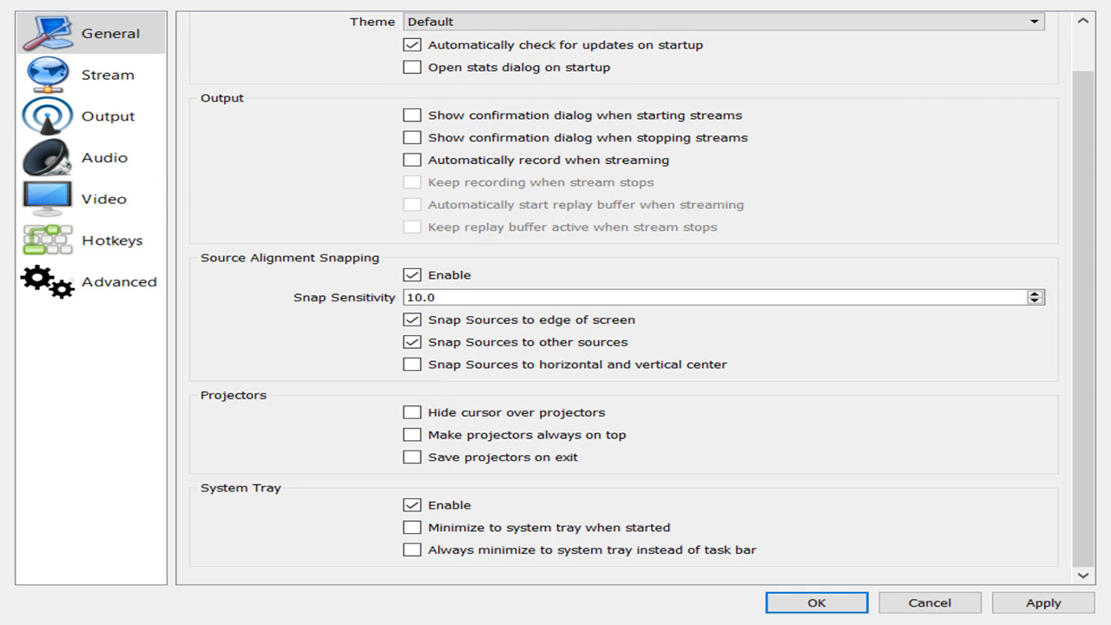
- Set the streaming service to YouTube / YouTube Gaming in the Stream settings
click(33, 77)
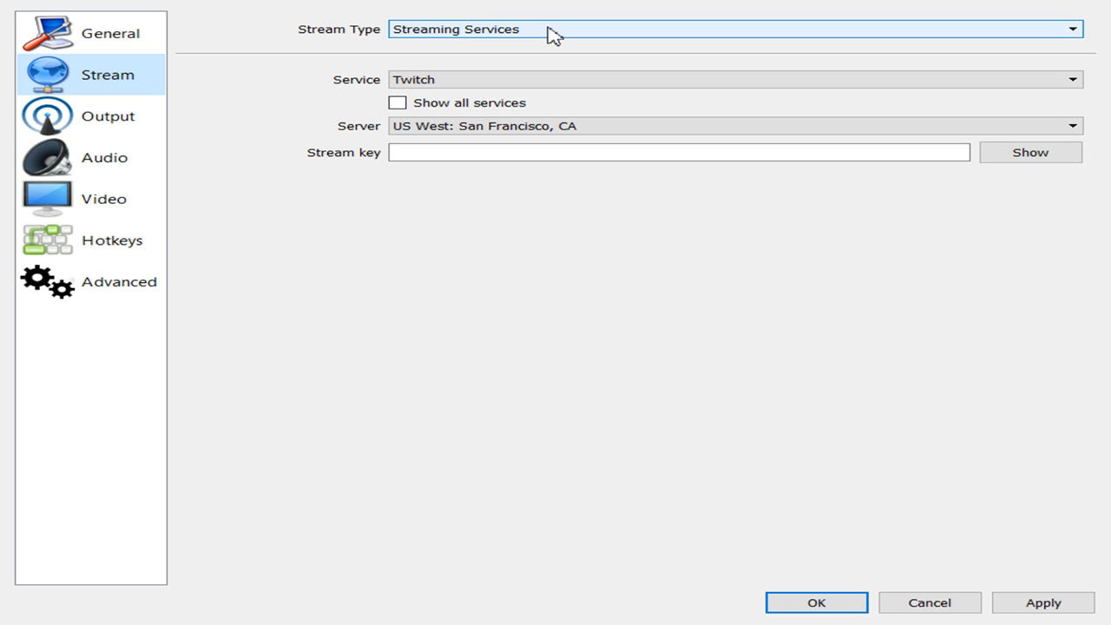
click(476, 80)
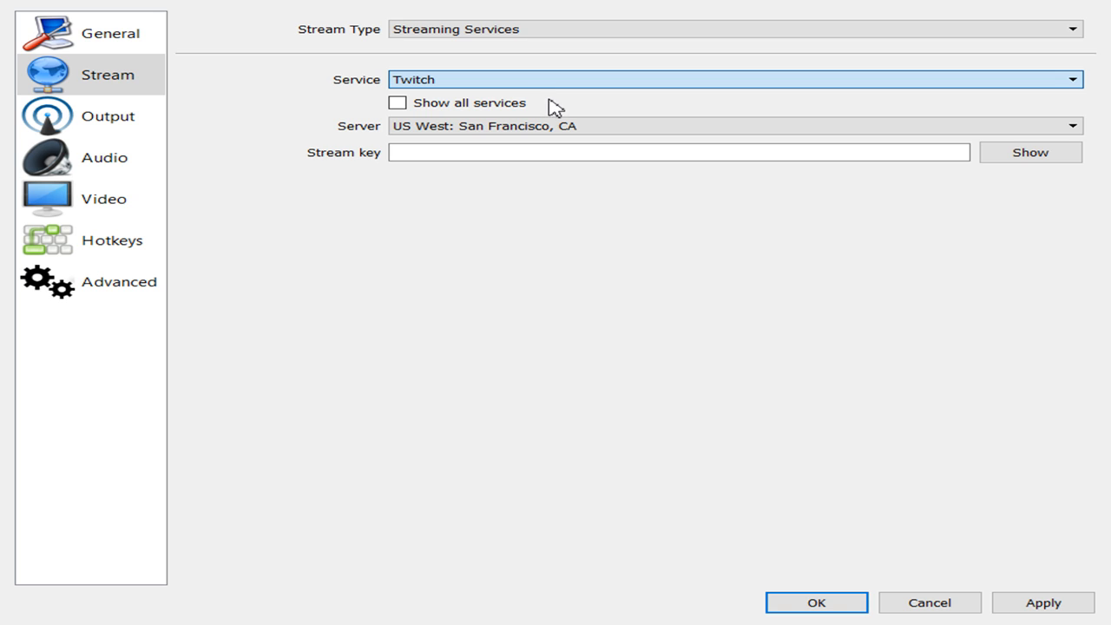
click(612, 121)
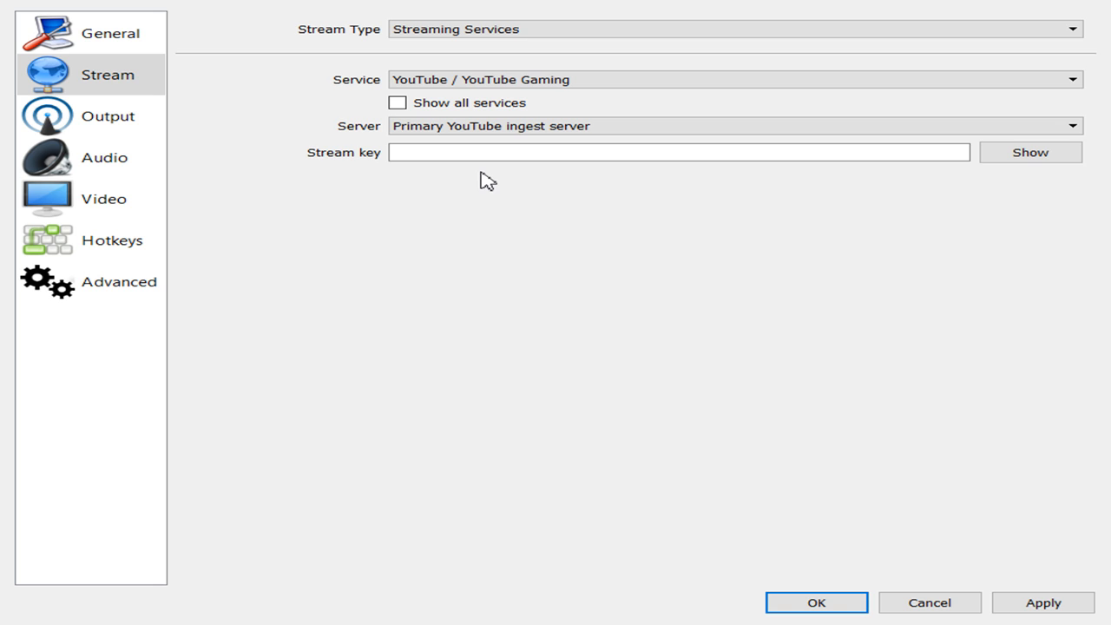
- Review the Output settings for streaming and recording, including the available recording encoders
click(87, 118)
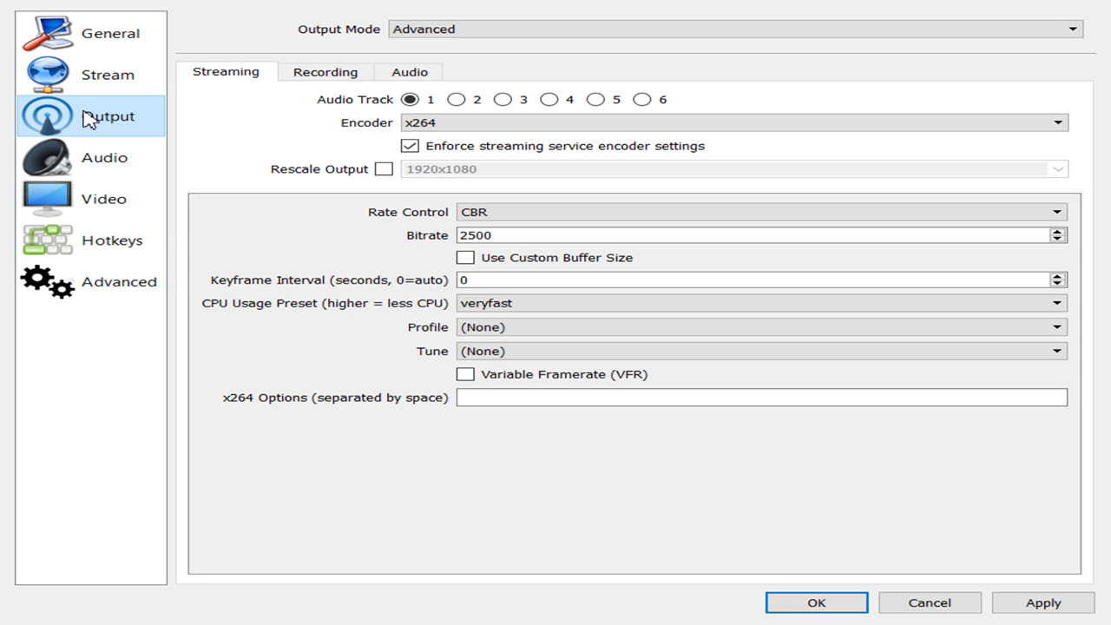
click(305, 73)
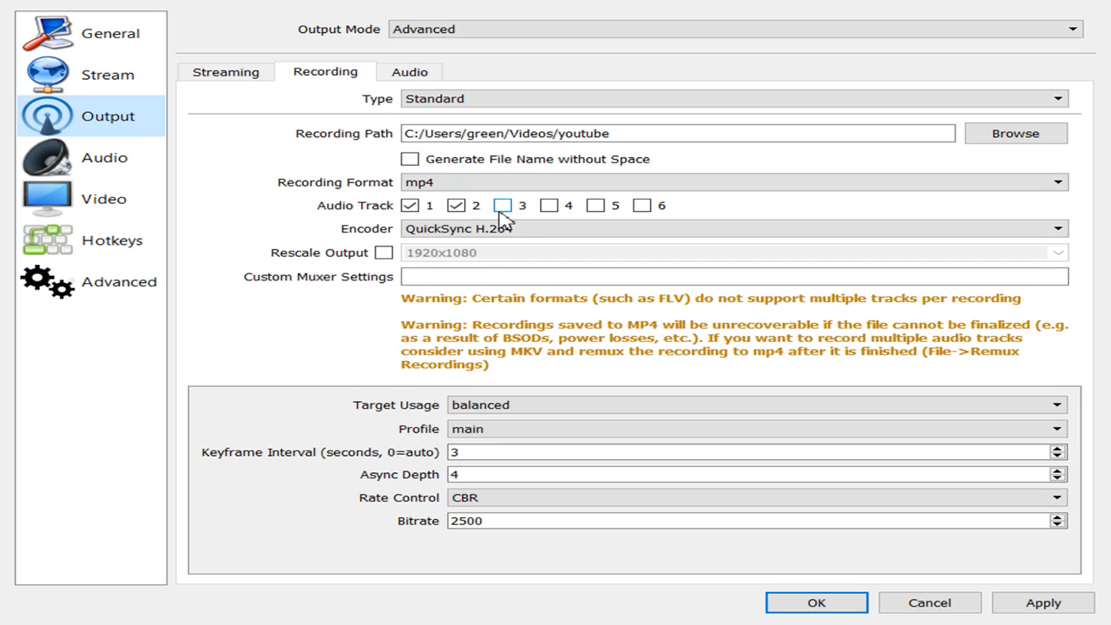
click(547, 233)
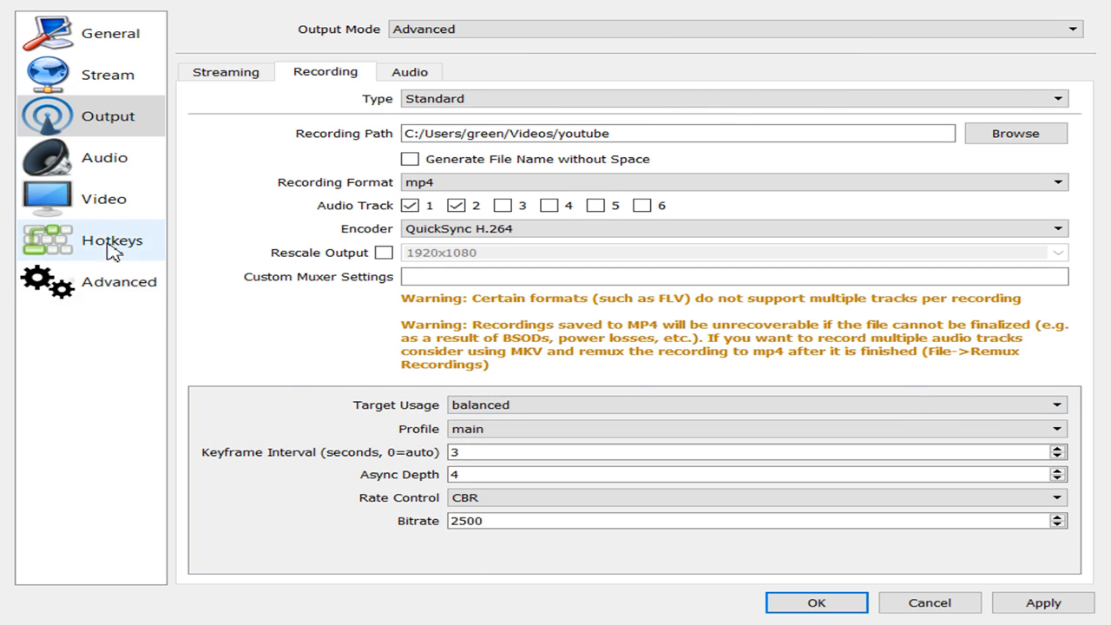
- Review the audio device settings and the video resolution, downscale filter and frame rate settings
click(104, 161)
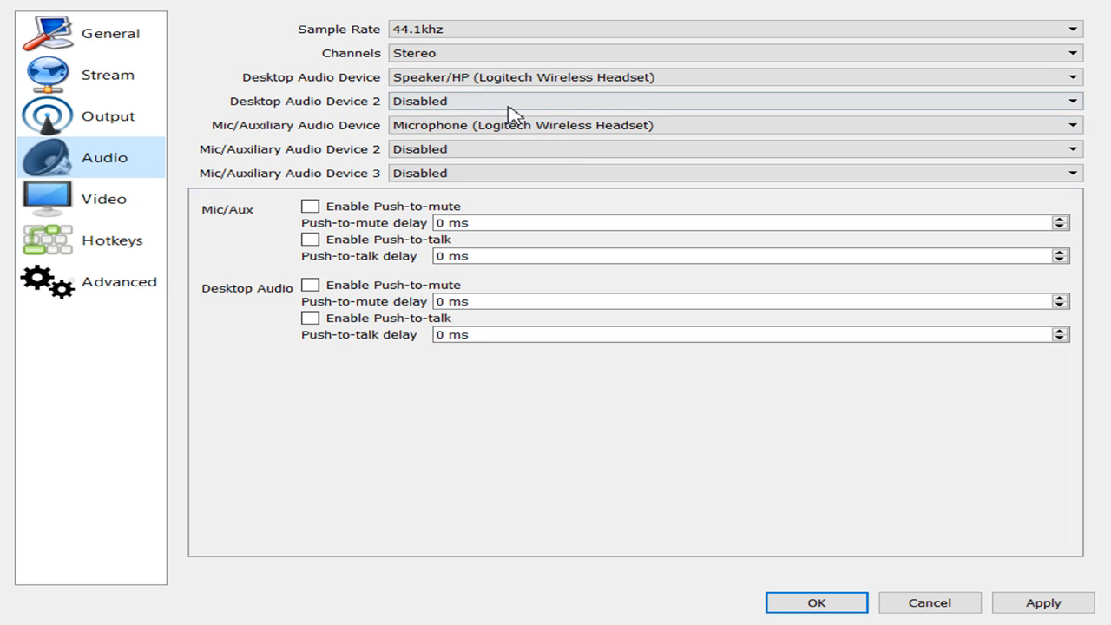
click(110, 196)
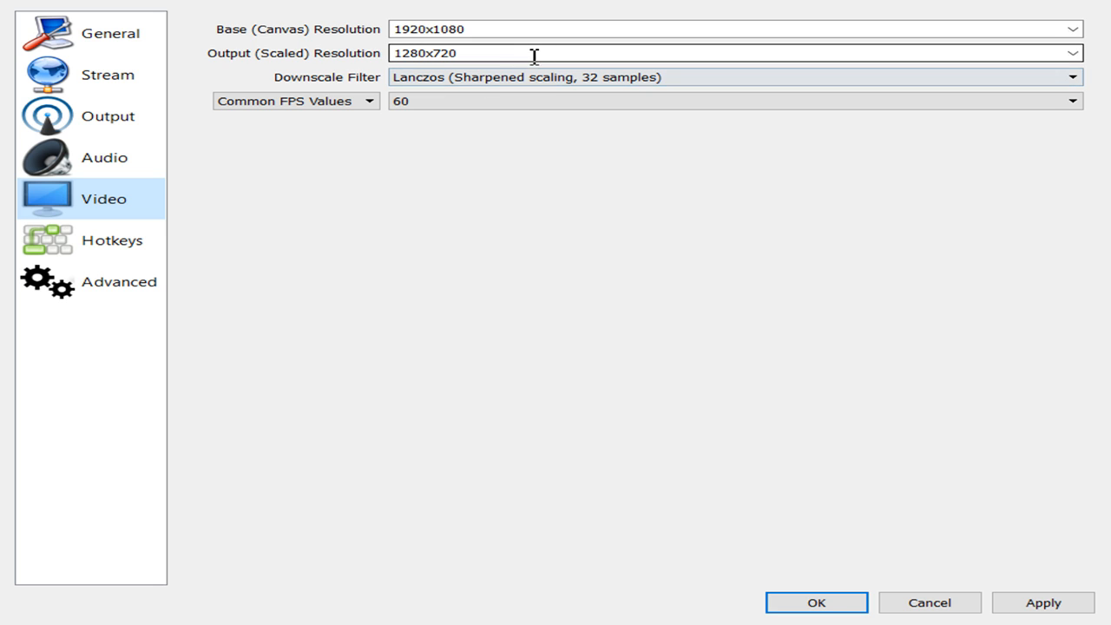
click(762, 81)
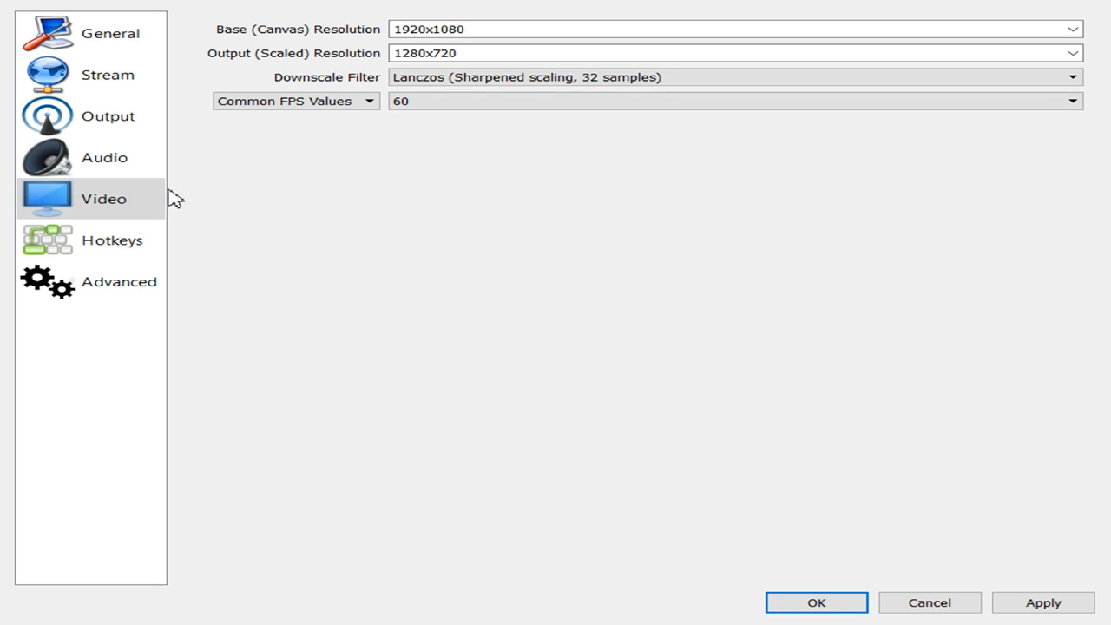
- Look through the hotkey assignments for streaming, recording, scenes, game captures and audio
click(92, 255)
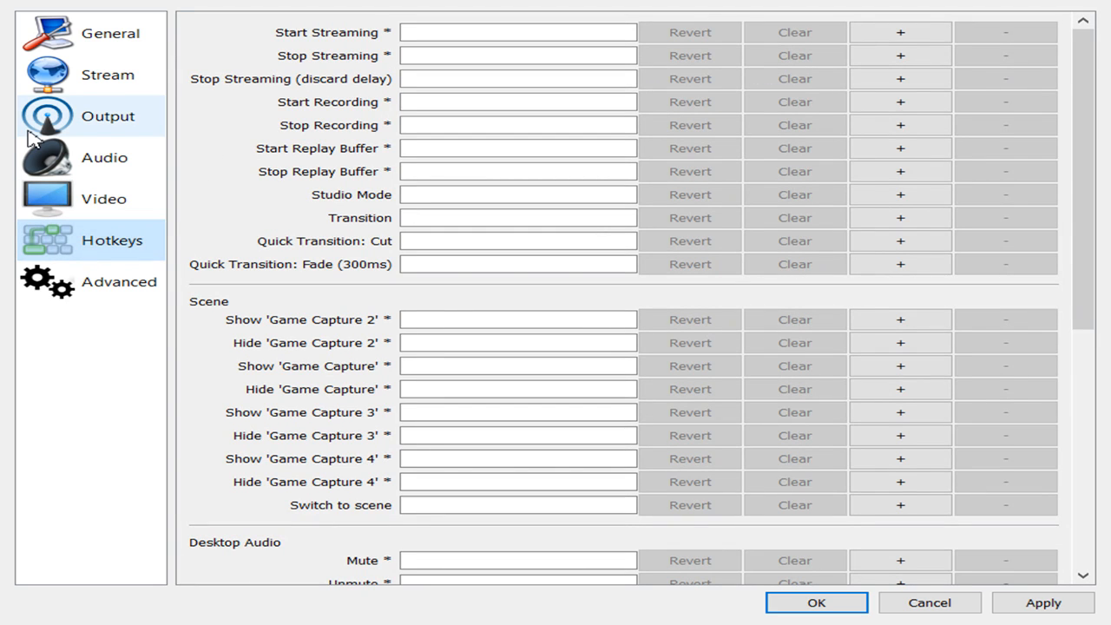
scroll(374, 169, down, 8)
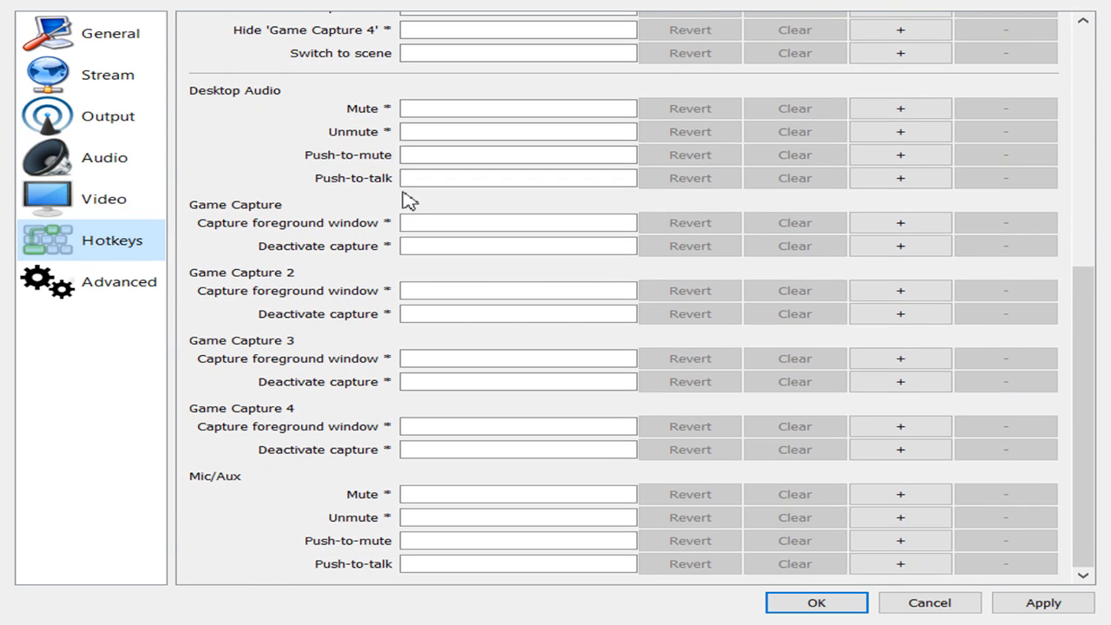
scroll(408, 200, up, 6)
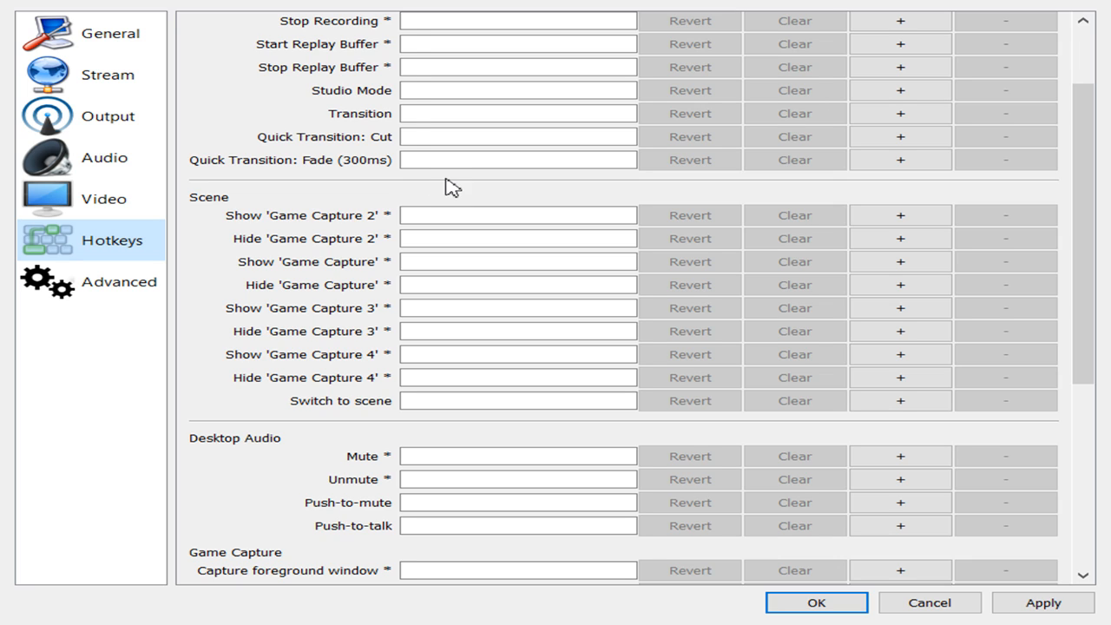
scroll(452, 186, up, 2)
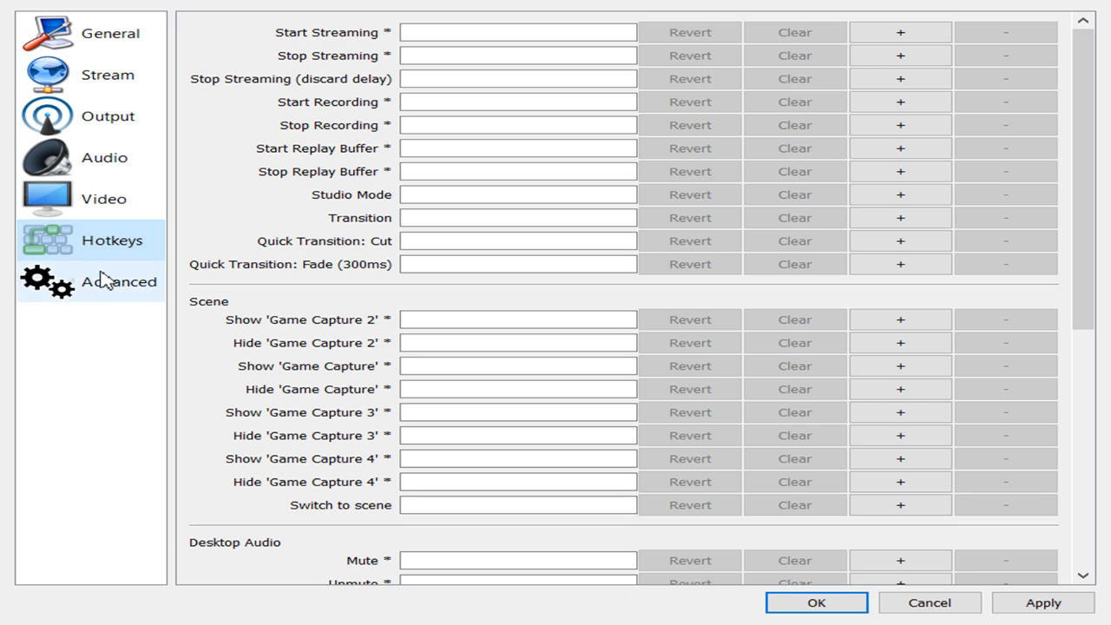
- Set the YUV Color Space to 709 in the Advanced video settings
click(82, 291)
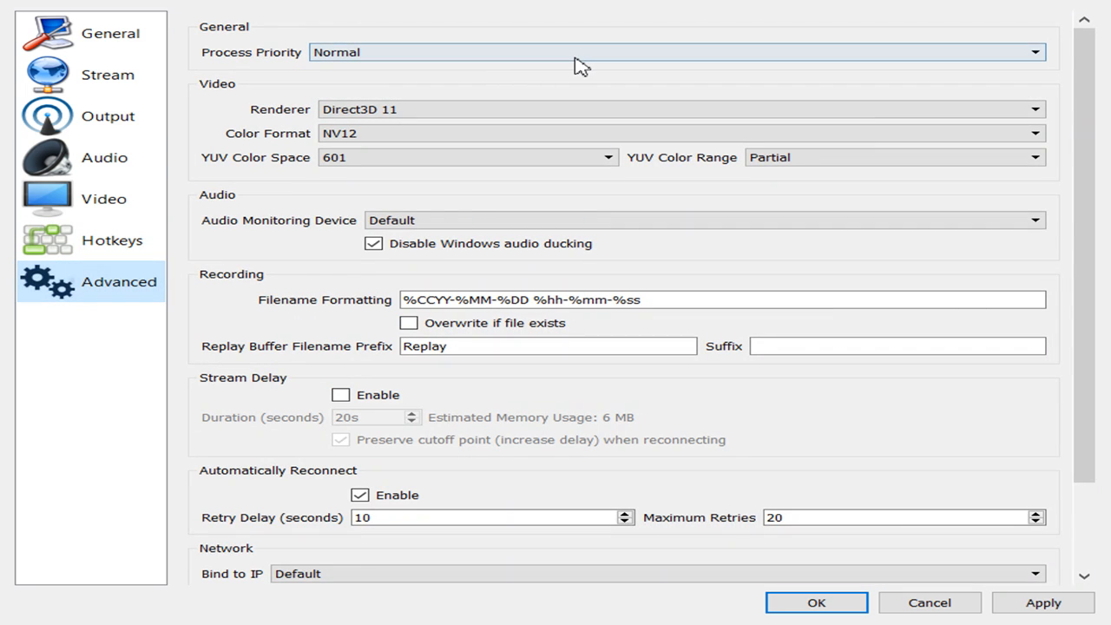
key(Tab)
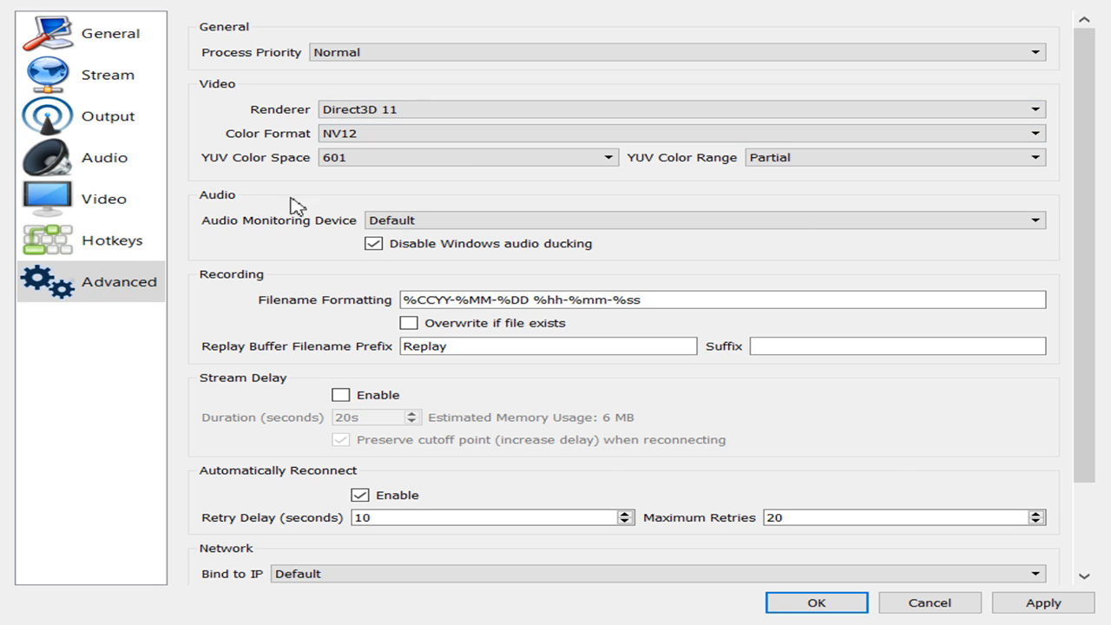
scroll(543, 385, down, 2)
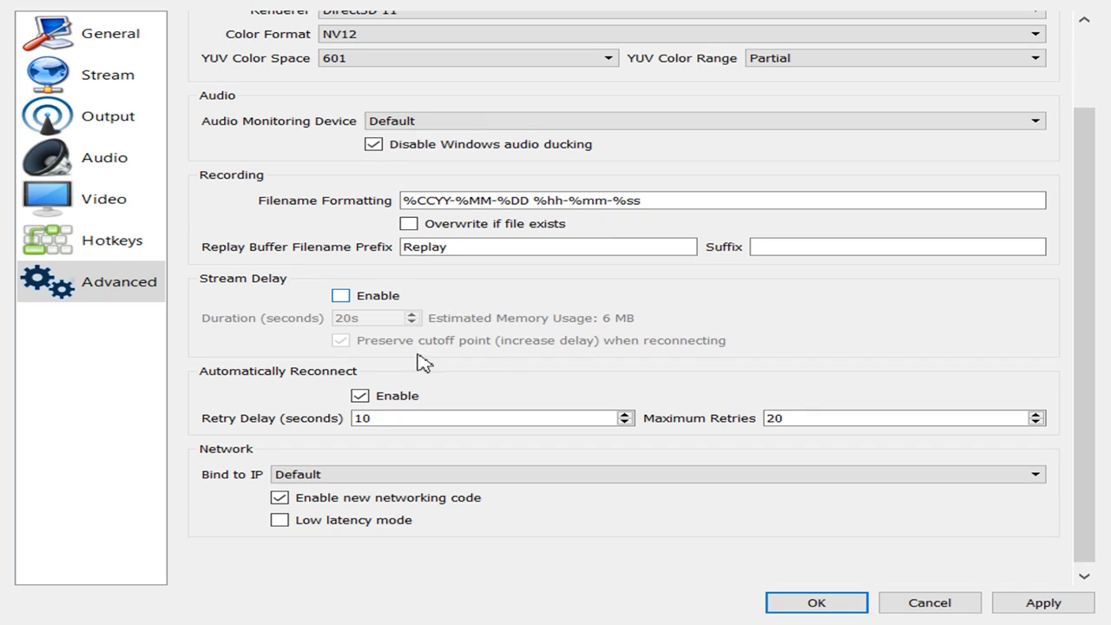
scroll(590, 57, up, 2)
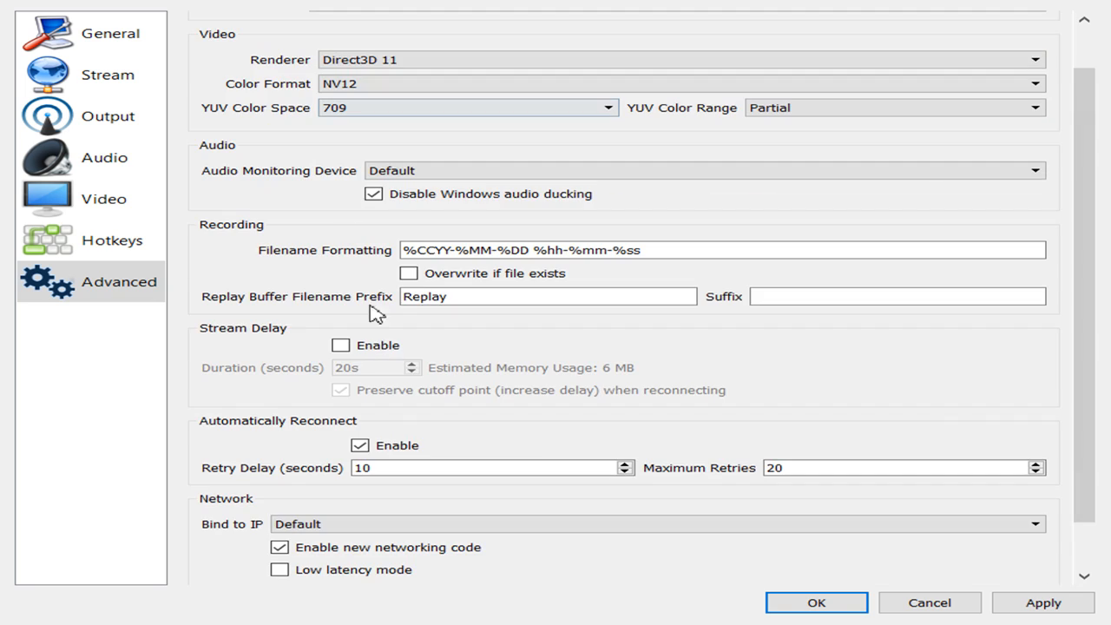
- Enable the stream delay in the Advanced settings to view its options, and disable it again
scroll(408, 381, down, 1)
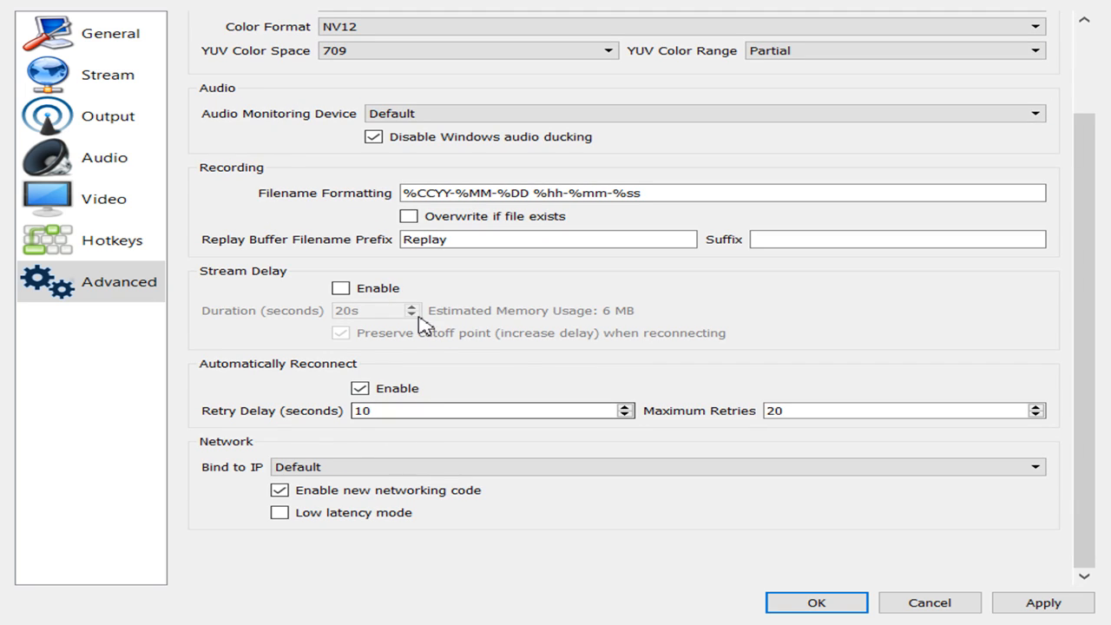
click(340, 289)
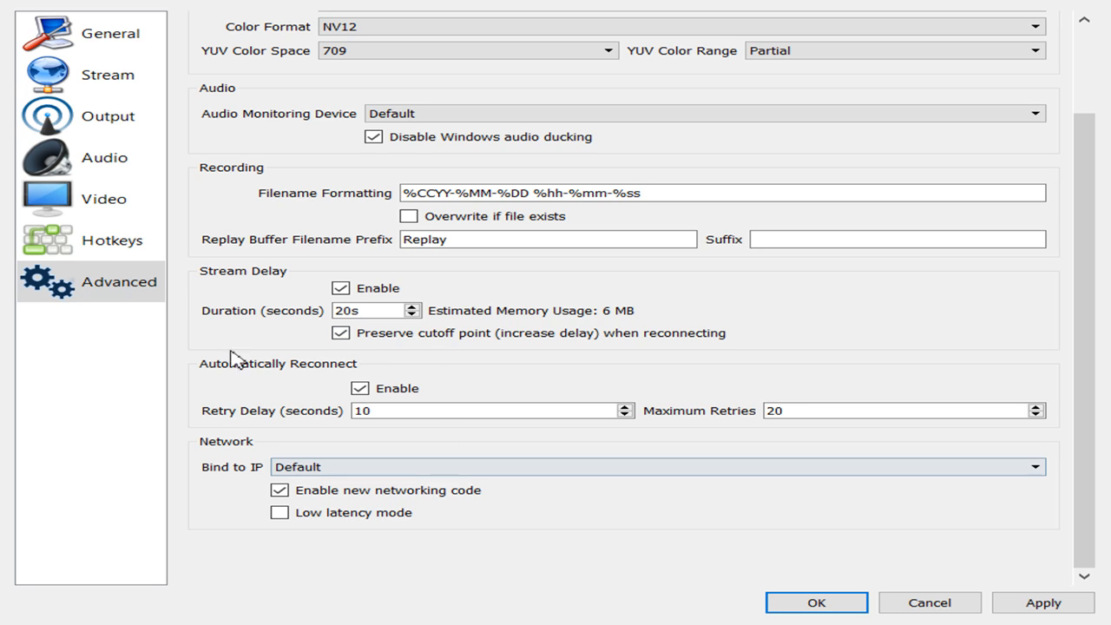
click(338, 289)
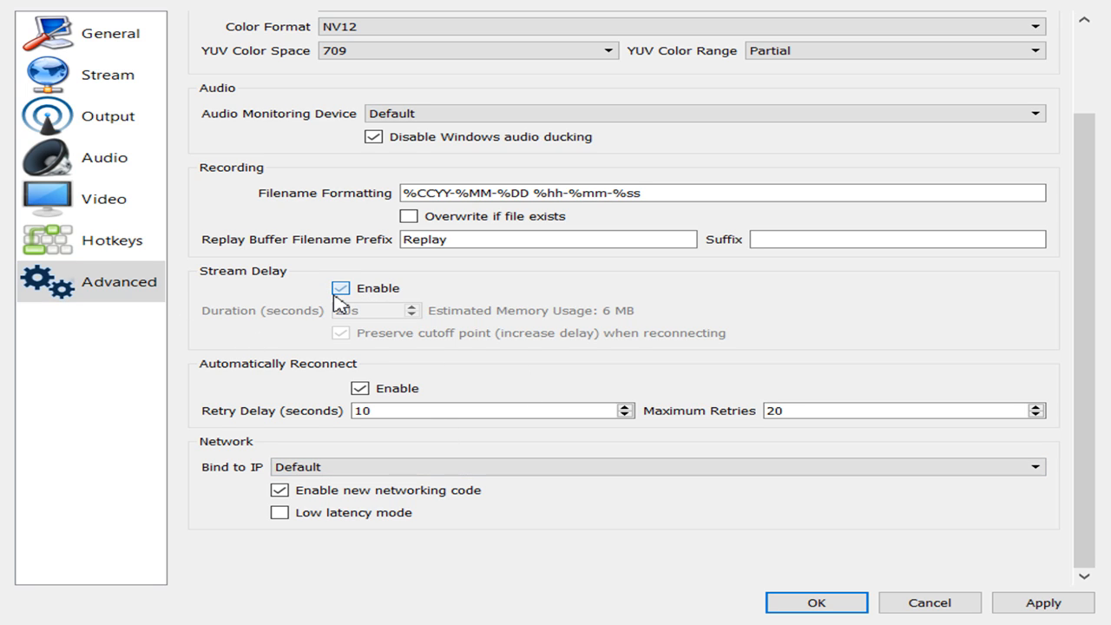
scroll(687, 458, up, 2)
scroll(838, 379, down, 2)
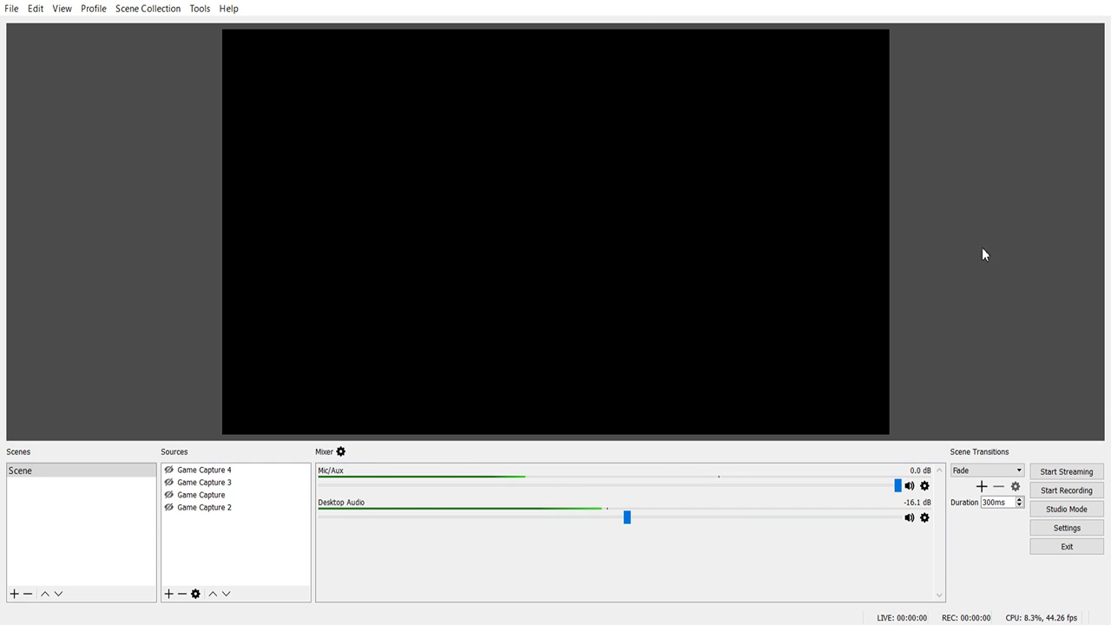
- Turn on Studio Mode to see the preview and program views side by side, and turn it off again
click(1076, 513)
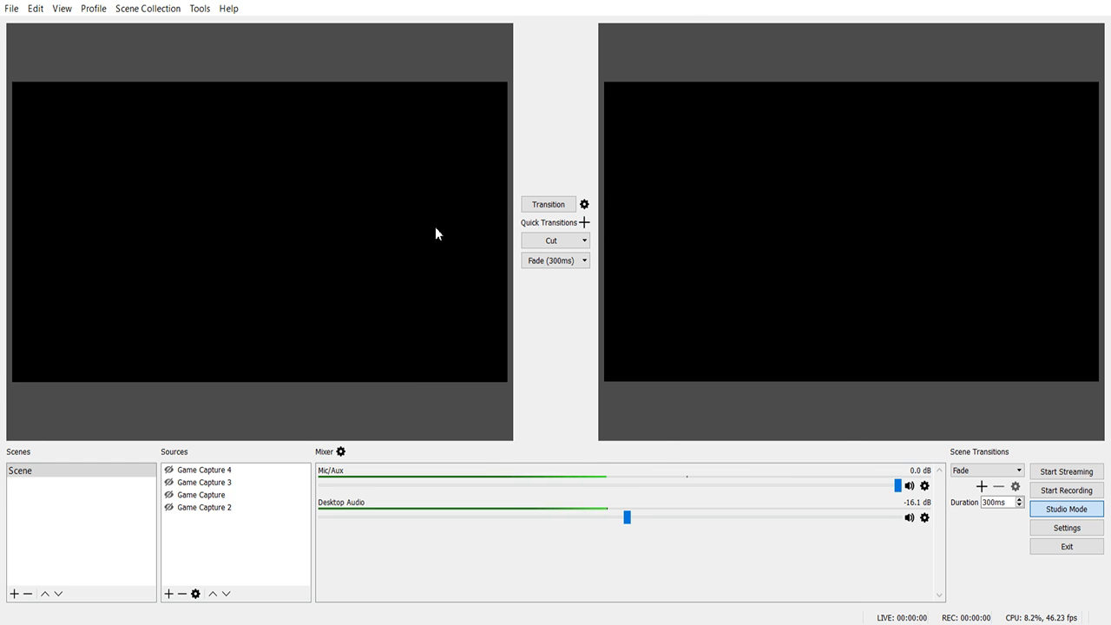
click(1071, 516)
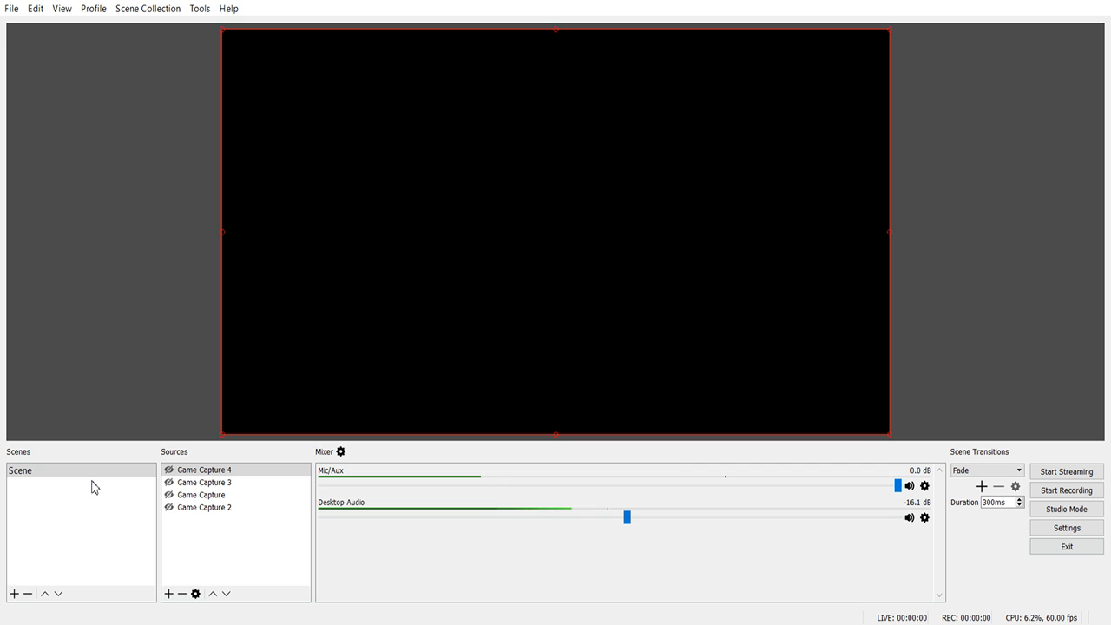
- Add a scene named Scene 2 with a BrowserSource and move the source towards the middle of the canvas
click(15, 595)
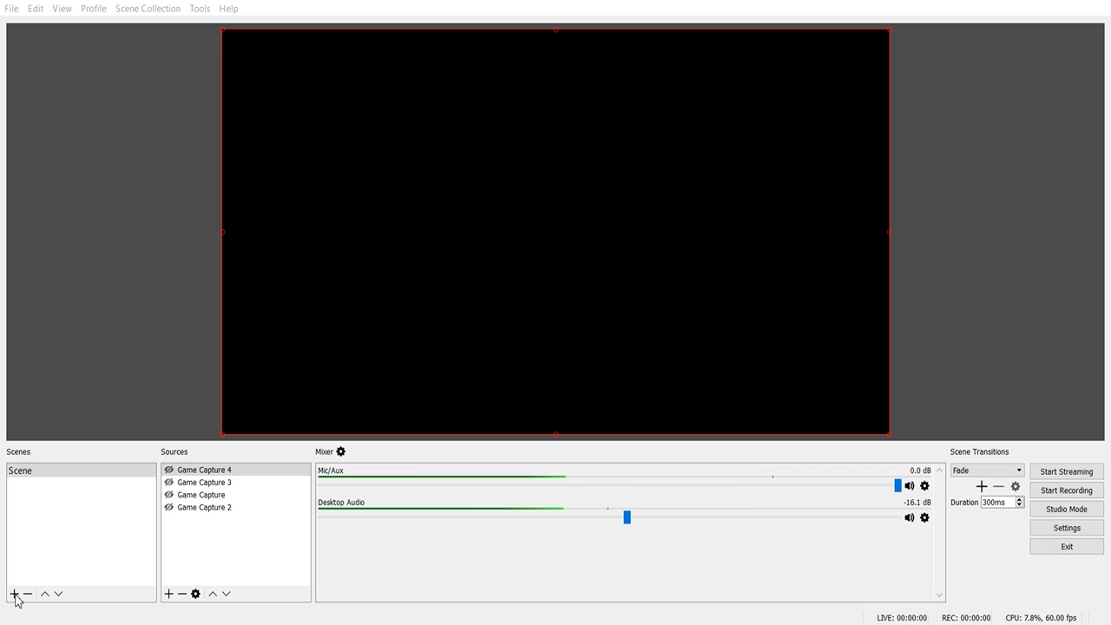
click(529, 331)
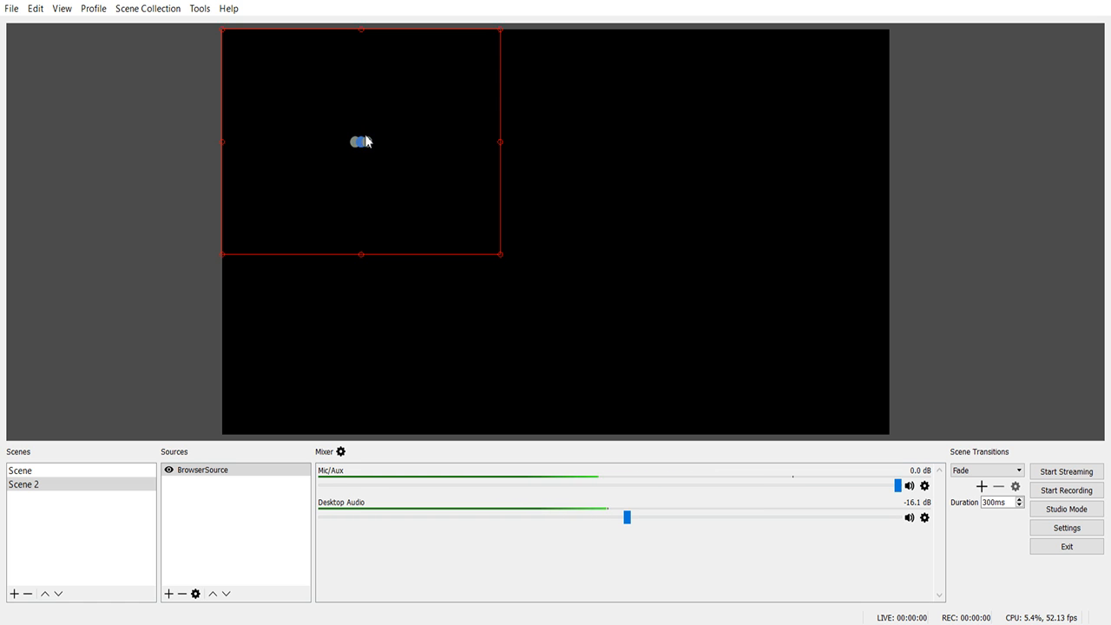
drag(383, 151, 536, 211)
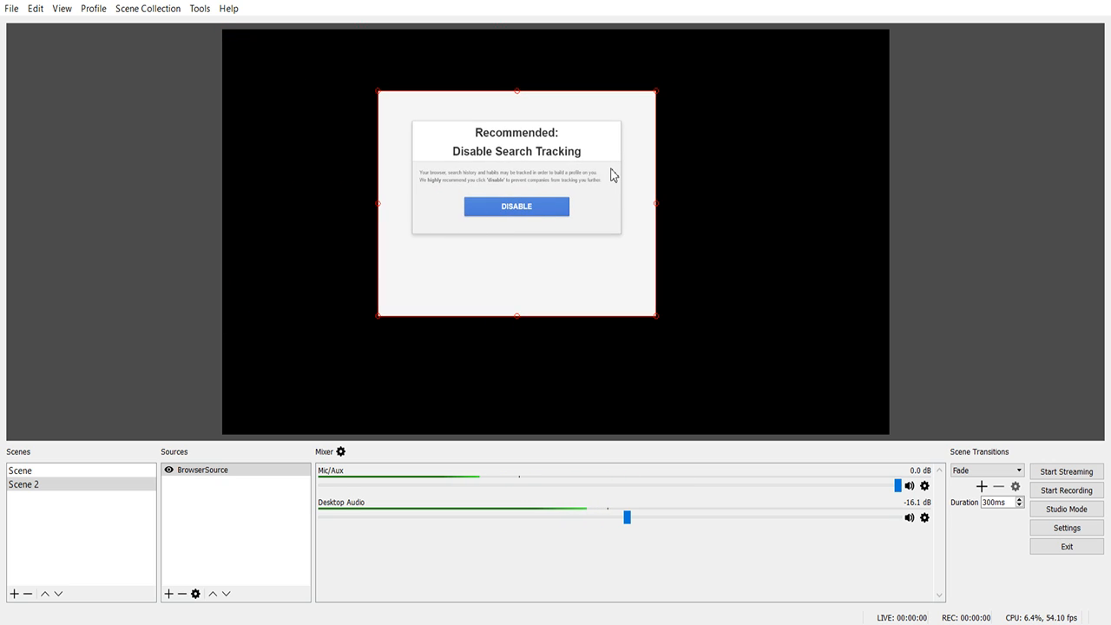
- Delete the BrowserSource and remove Scene 2 from the scene list
click(228, 473)
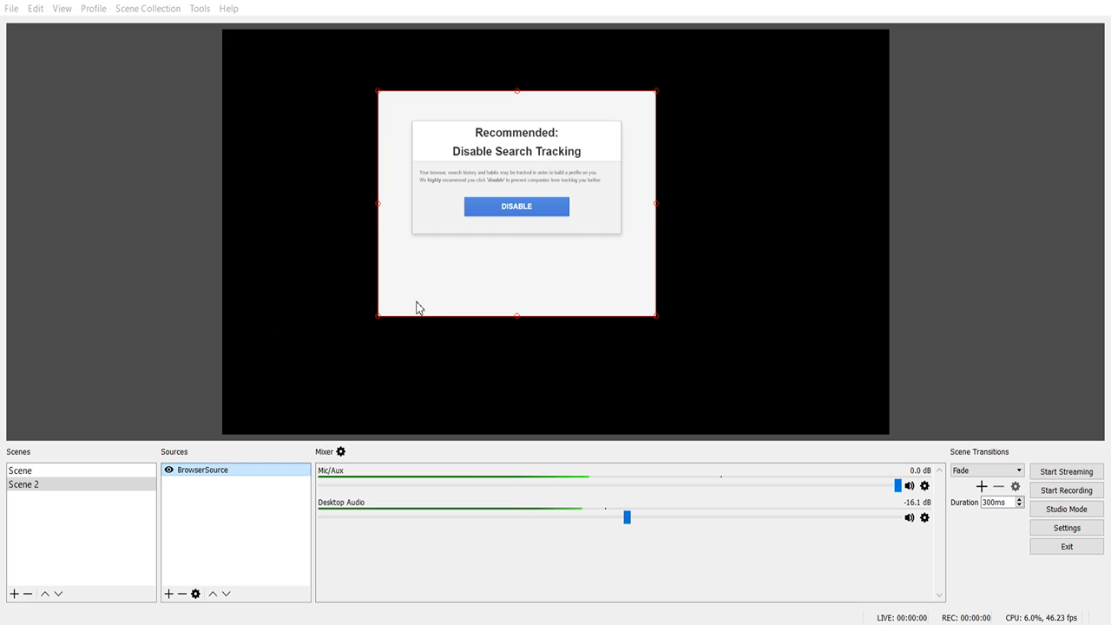
key(Delete)
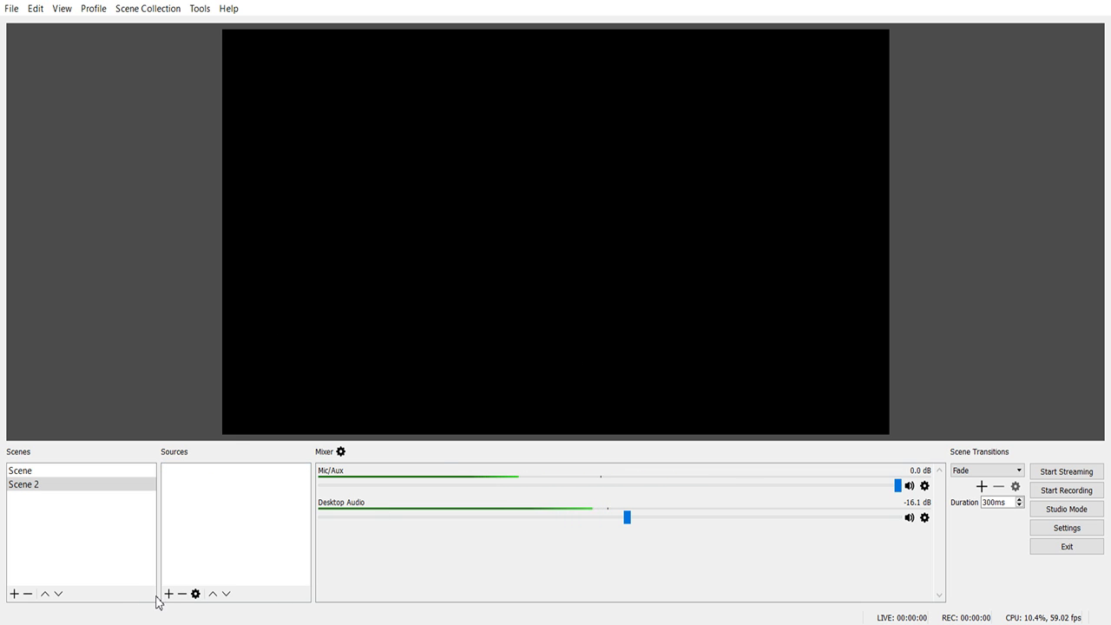
click(93, 485)
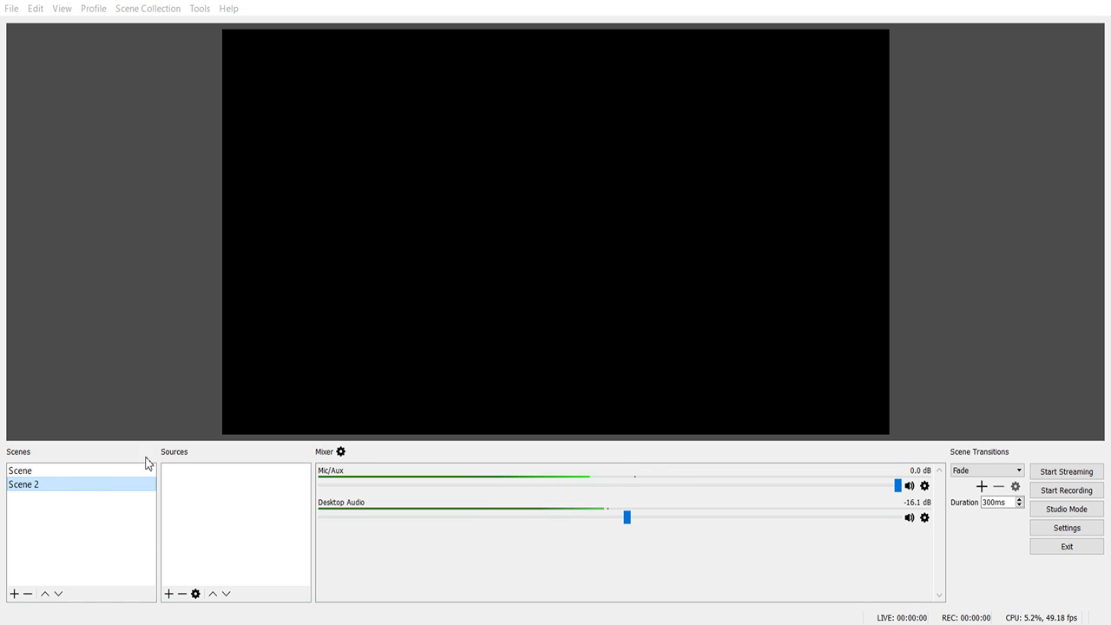
key(Up)
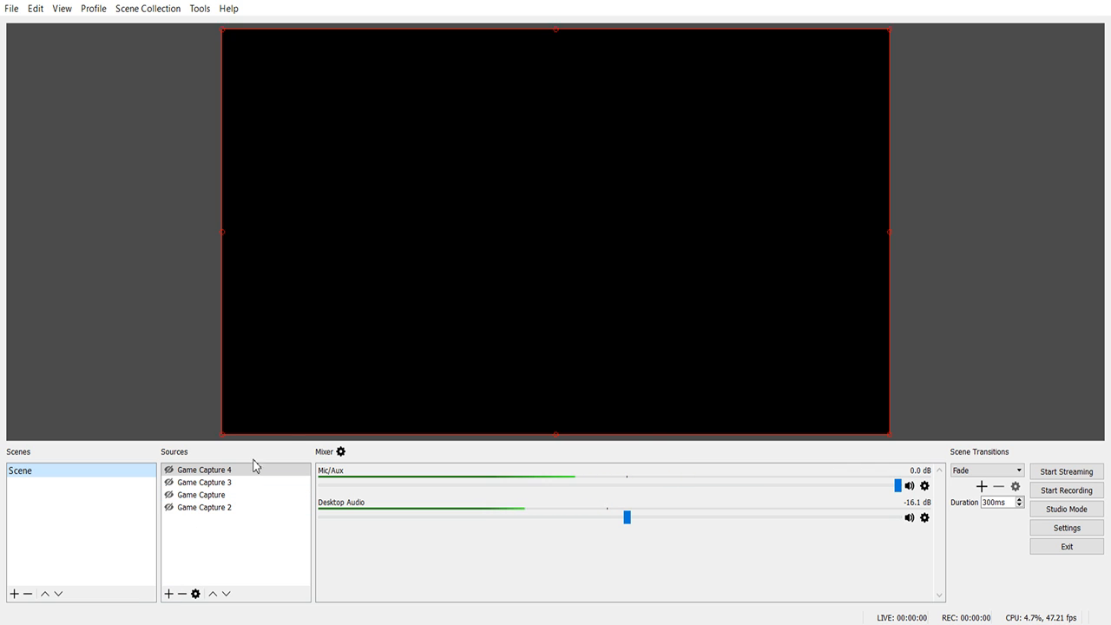
- Add another Game Capture source to the scene to view its properties, and remove it again
click(547, 396)
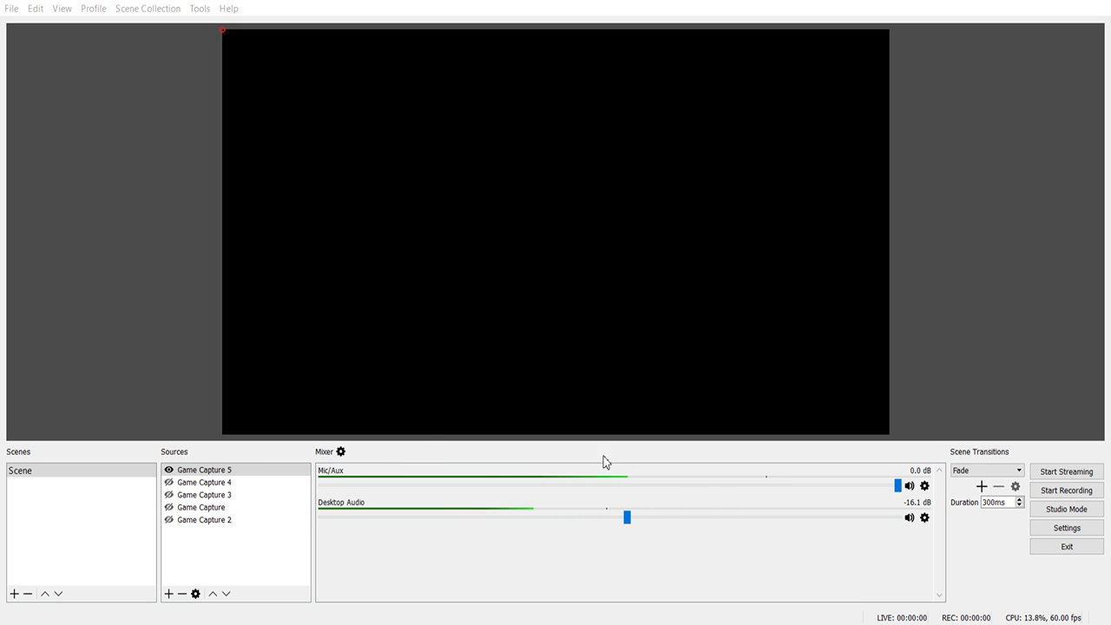
click(557, 457)
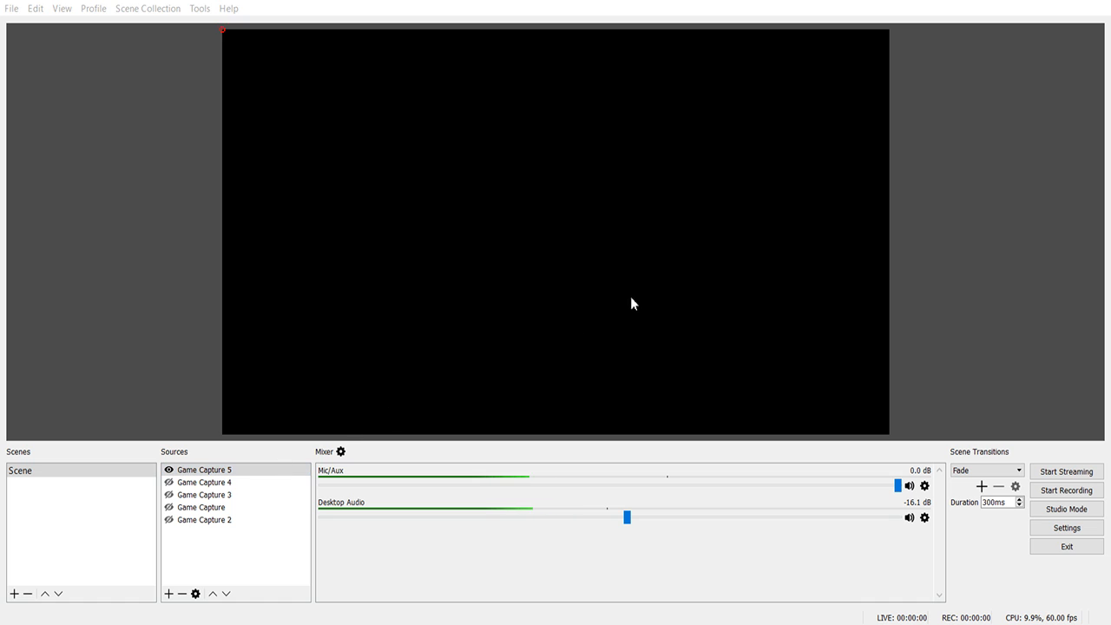
key(Return)
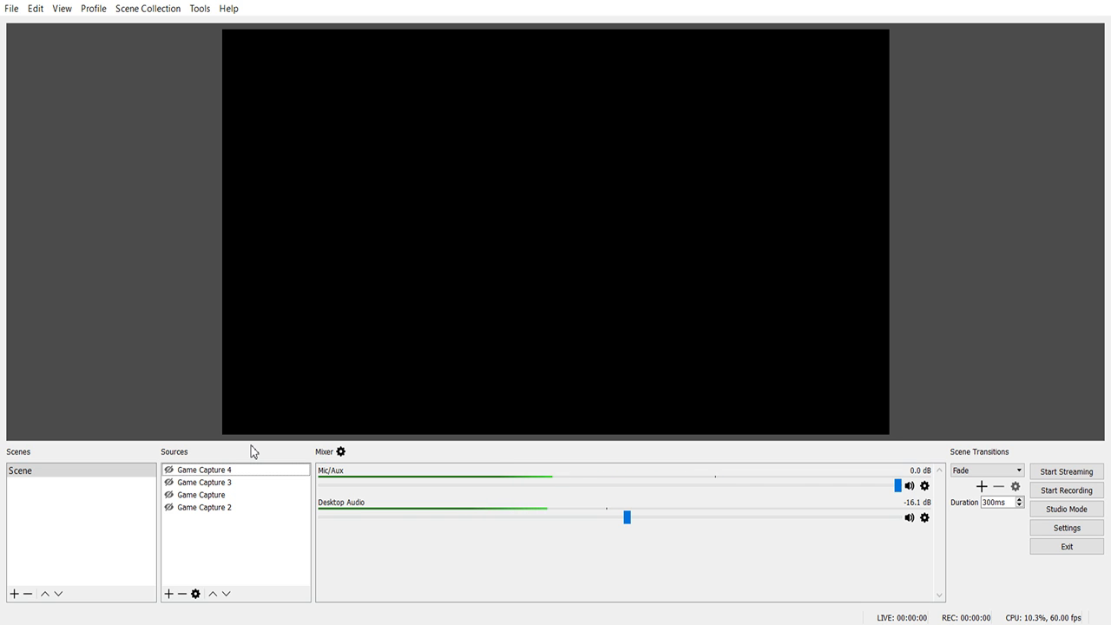
- Add a Window Capture source that shows the OBS window on the canvas, and delete it again
key(alt+Tab)
click(628, 393)
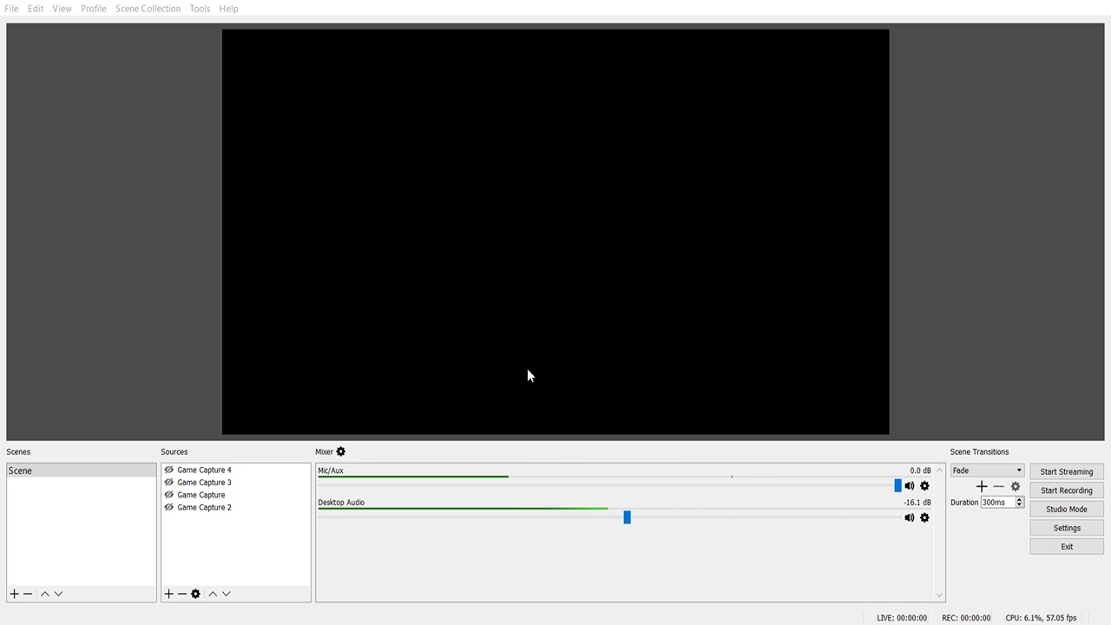
key(Return)
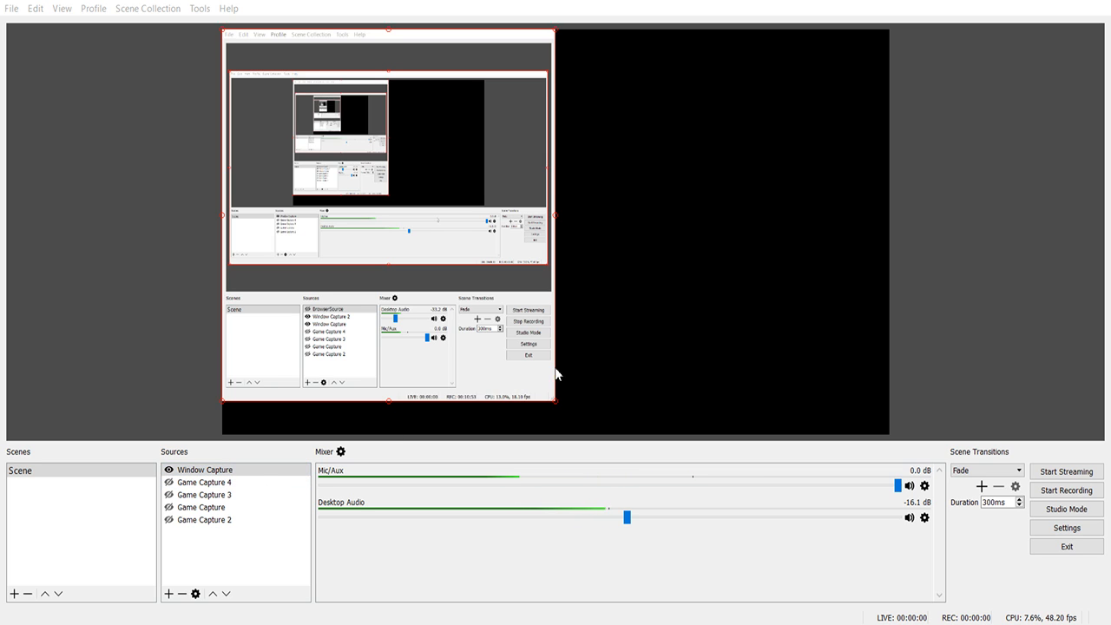
key(Delete)
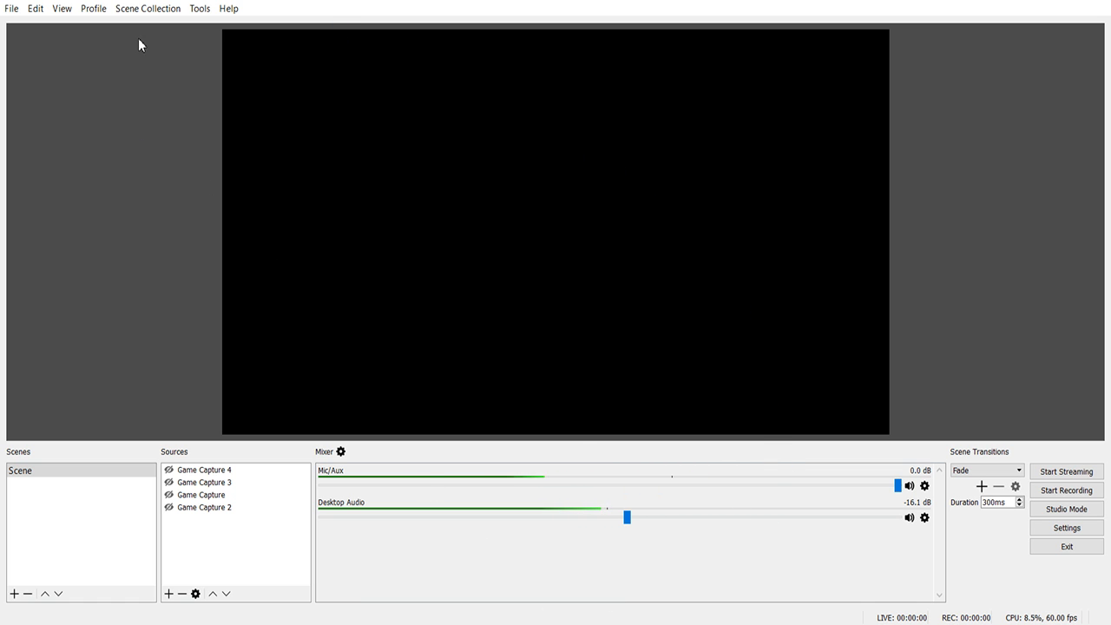
click(165, 10)
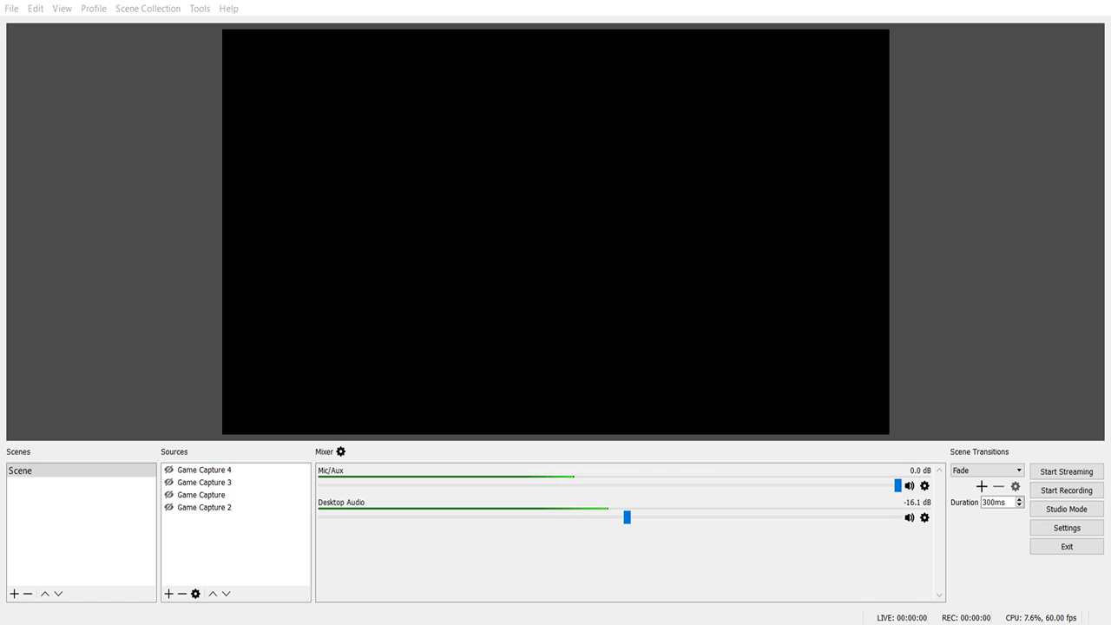
click(972, 17)
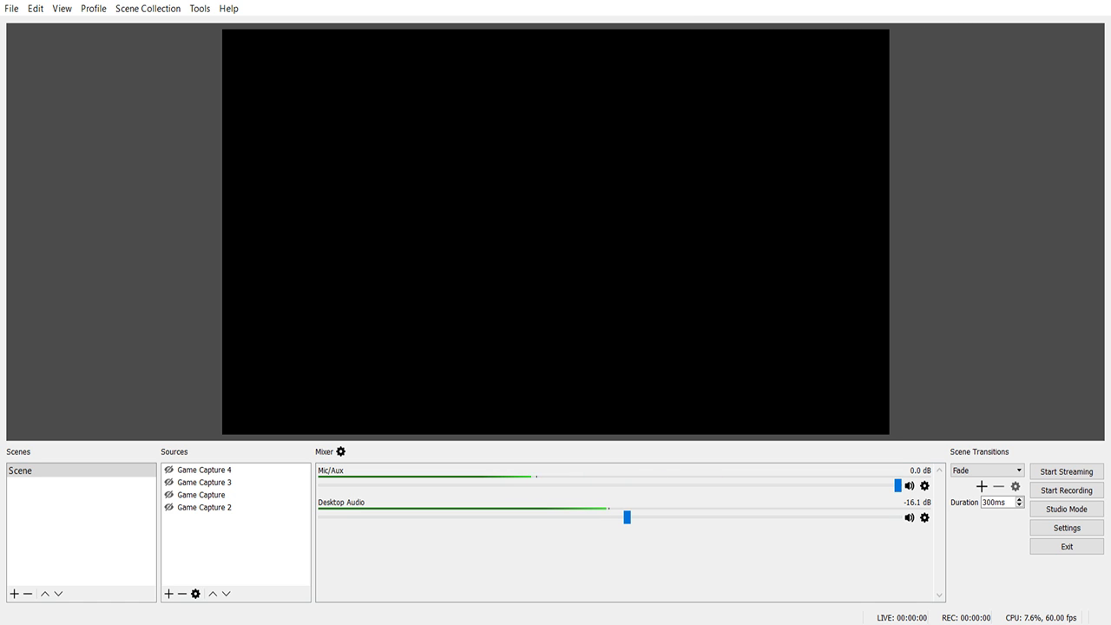